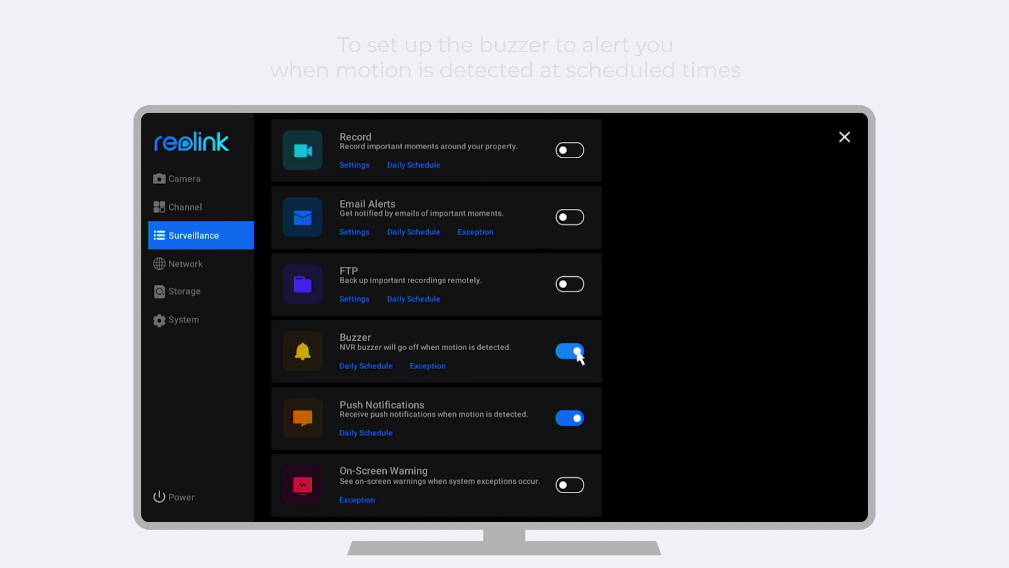
Step: In the daily buzzer schedule, pick channel 01 Street with disconnect, Any Motion, Person and Vehicle triggers
click(350, 365)
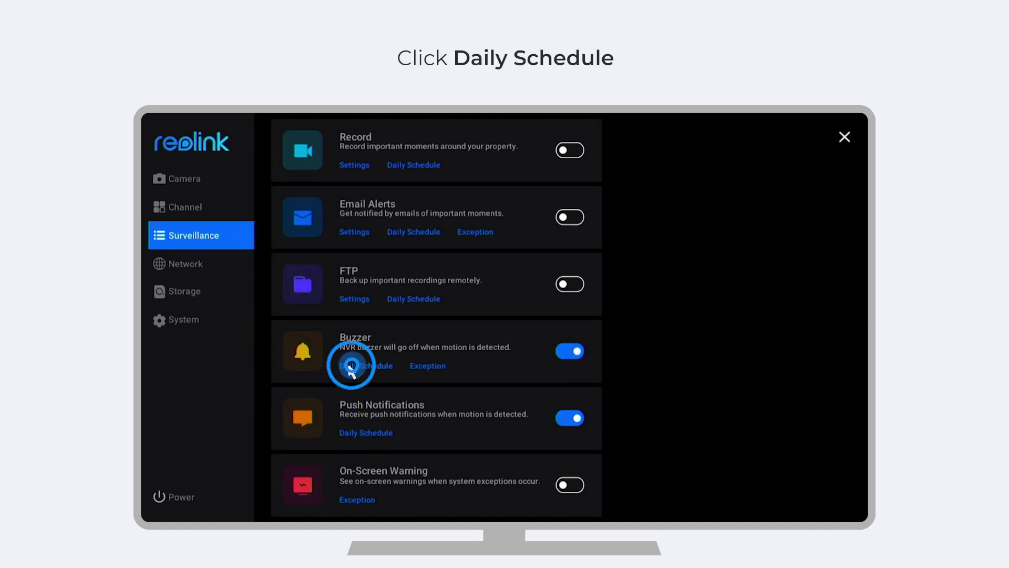
click(319, 185)
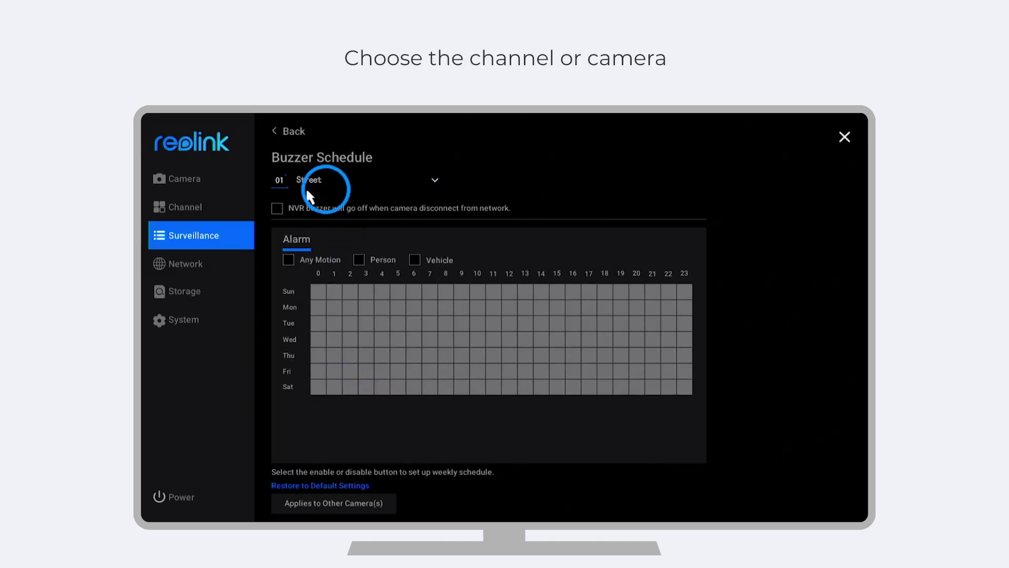
click(303, 215)
click(276, 209)
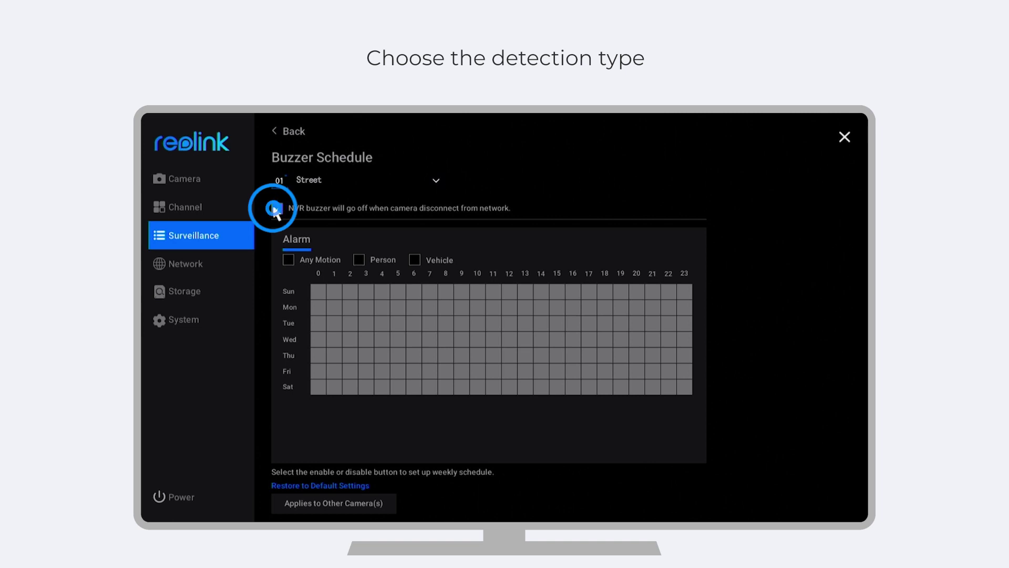
click(288, 260)
click(359, 260)
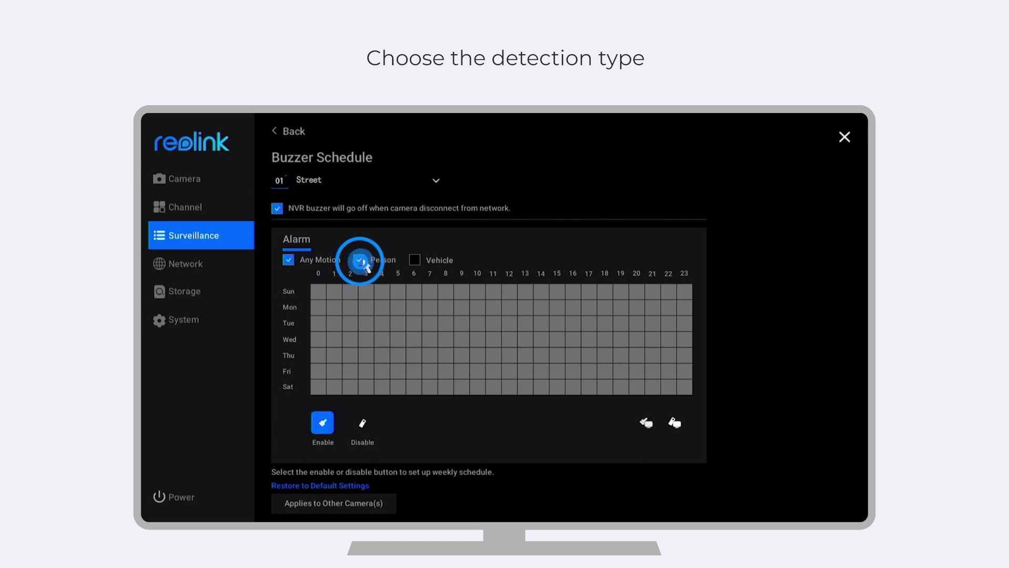
click(413, 260)
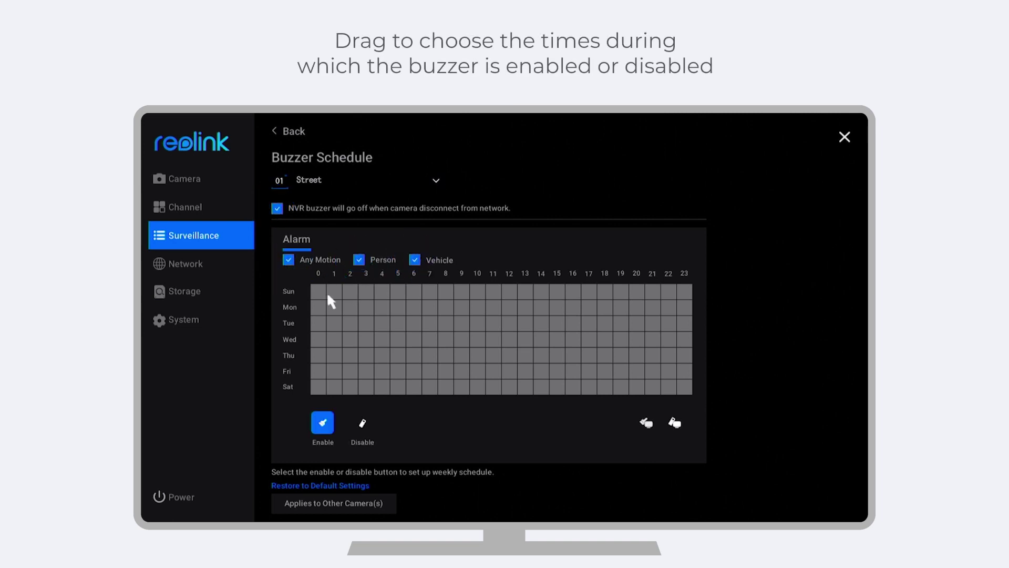
Step: Set Street's buzzer schedule grid to enabled from hour 7 to 23 every day
drag(311, 293, 688, 386)
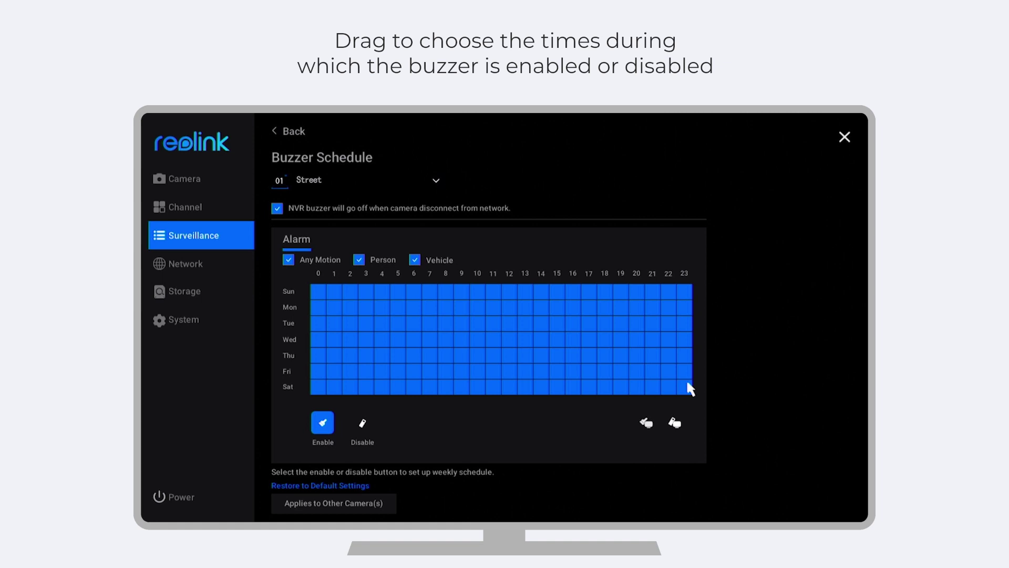
click(362, 424)
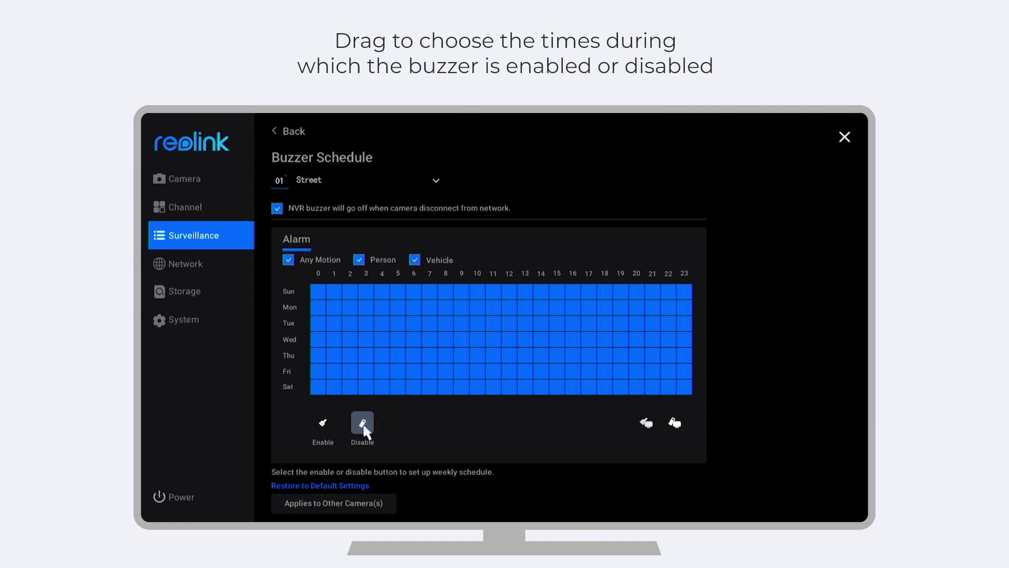
mouse_move(319, 292)
mouse_down()
mouse_move(383, 325)
mouse_move(397, 400)
mouse_up()
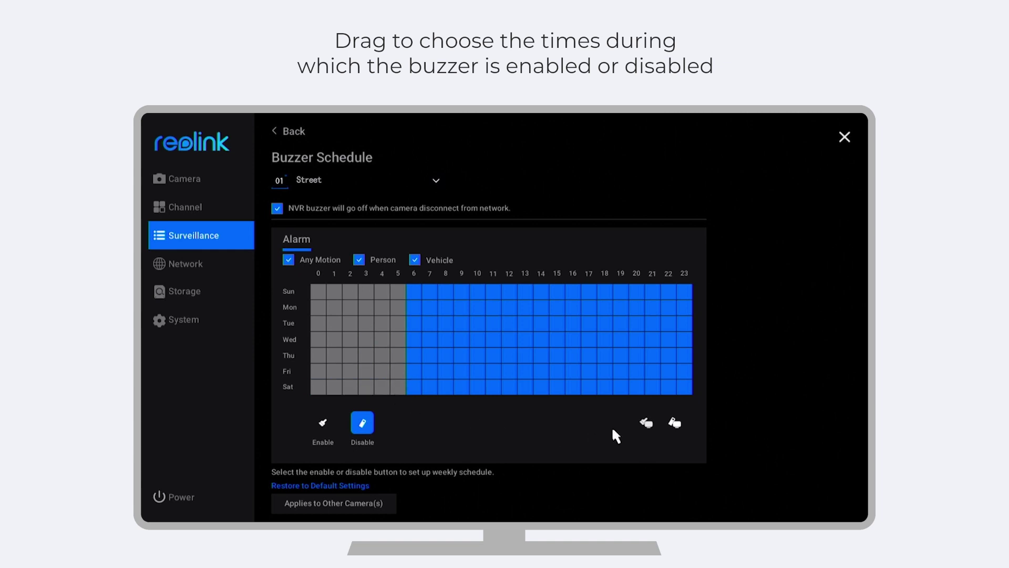
click(646, 424)
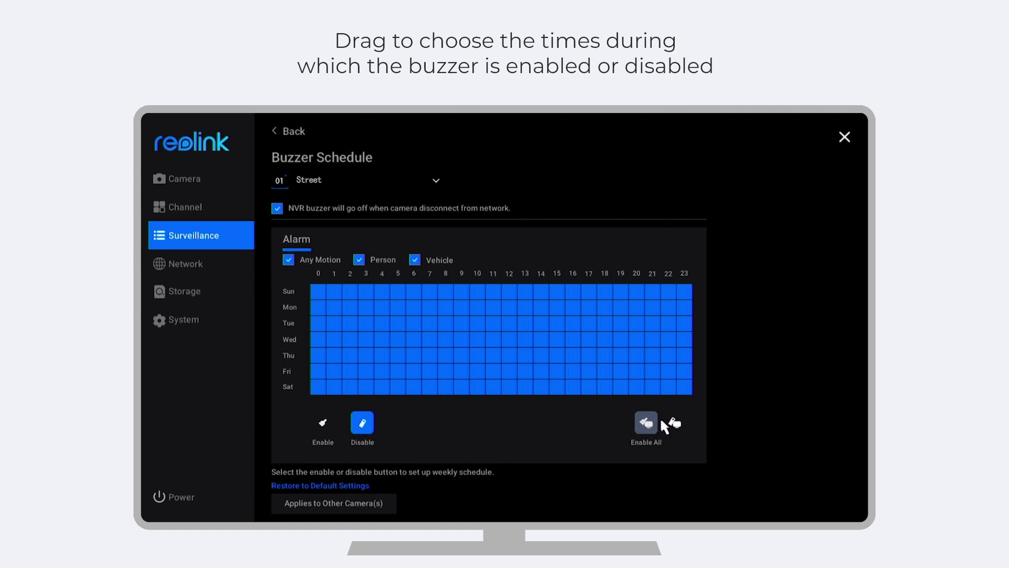
click(676, 424)
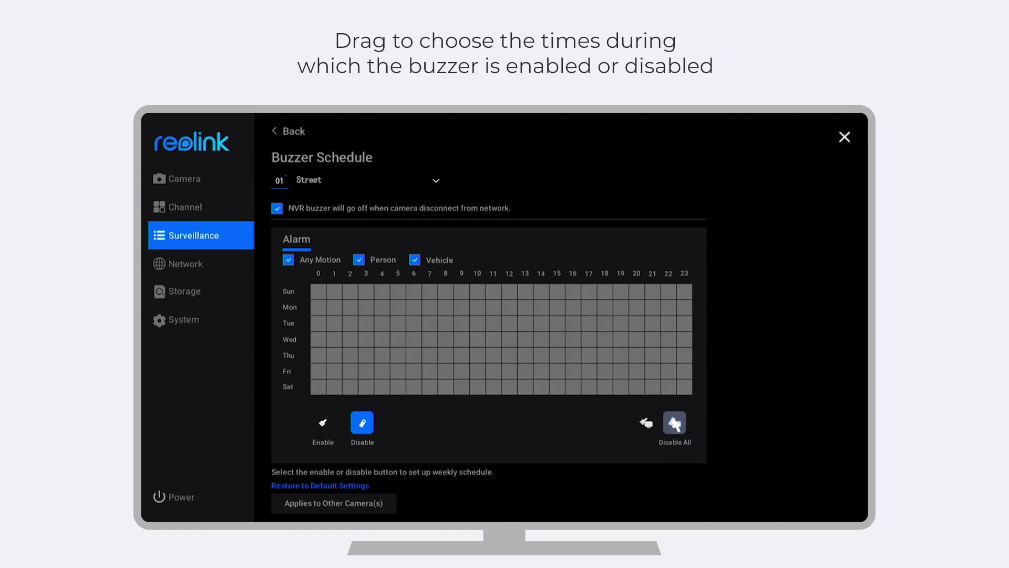
click(323, 423)
drag(429, 291, 683, 398)
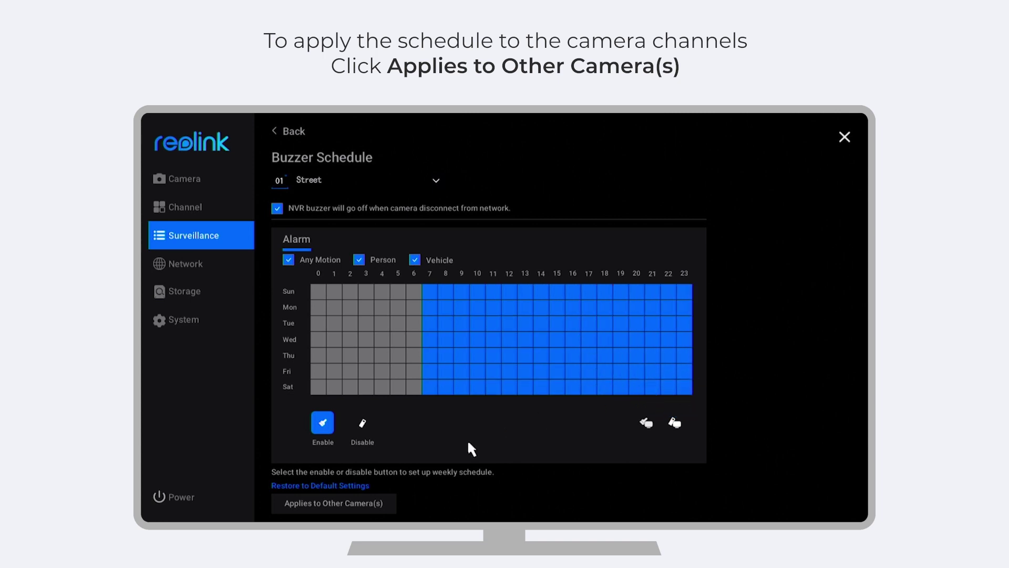
Step: Copy Street's buzzer schedule to Pool, Country house, Living room, Driveway, Front yard and Side door
click(345, 504)
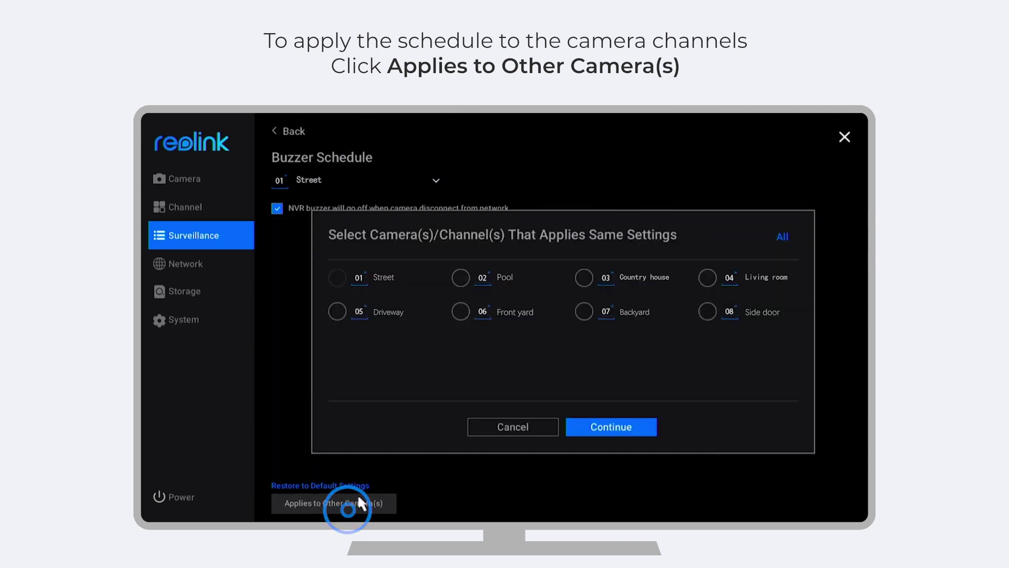
click(461, 278)
click(584, 278)
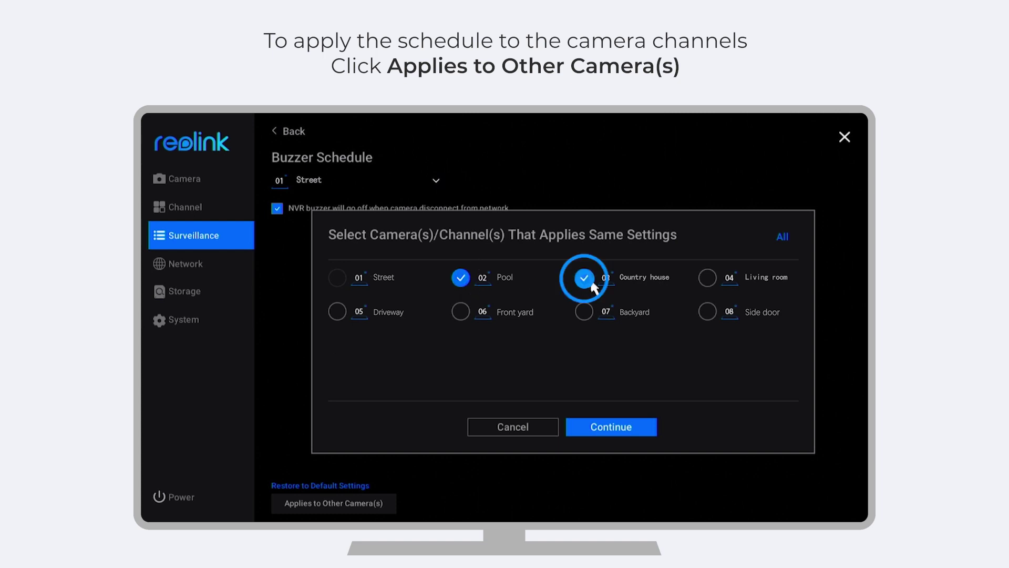
click(708, 277)
click(337, 311)
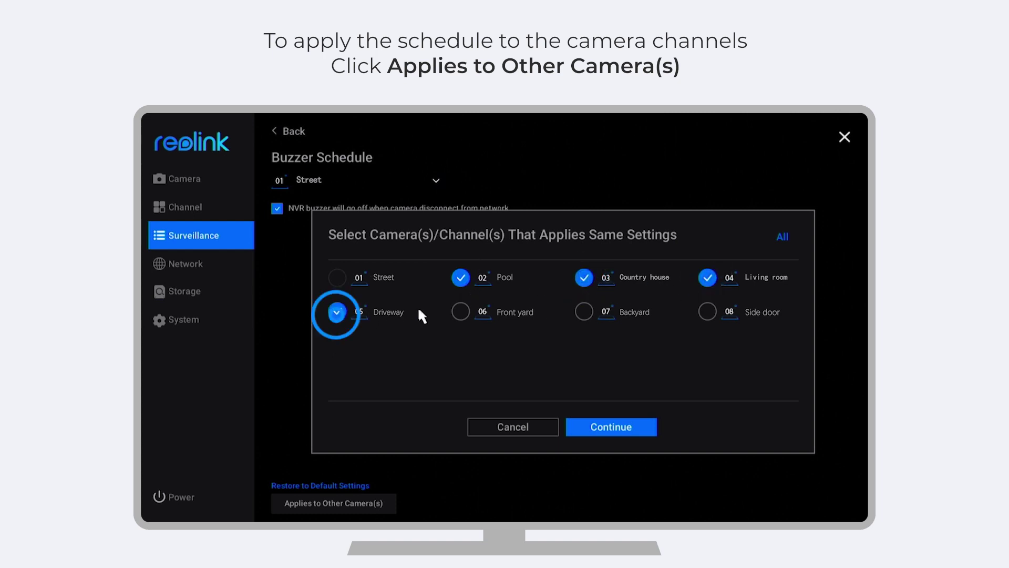
click(460, 311)
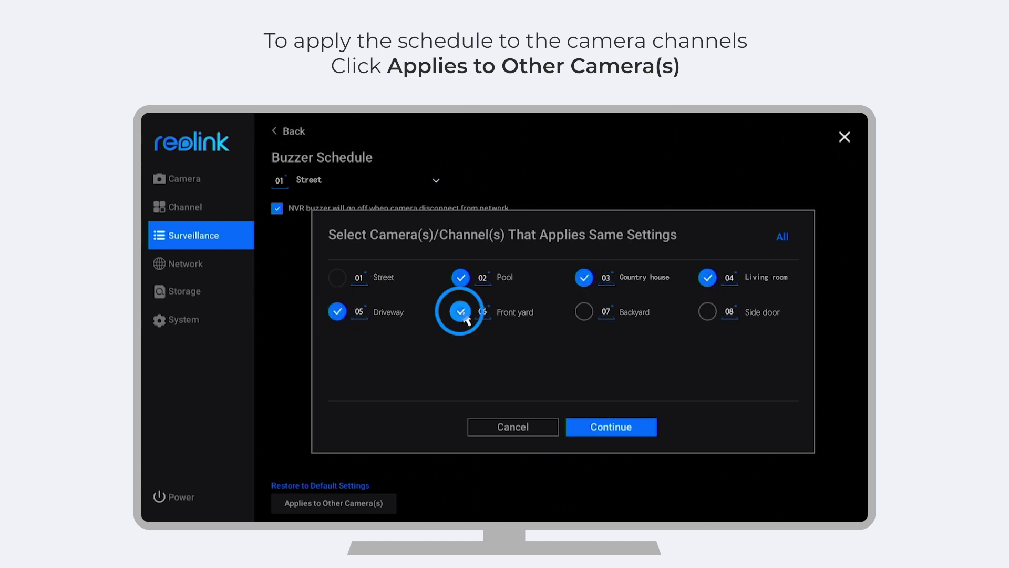
click(707, 311)
click(613, 426)
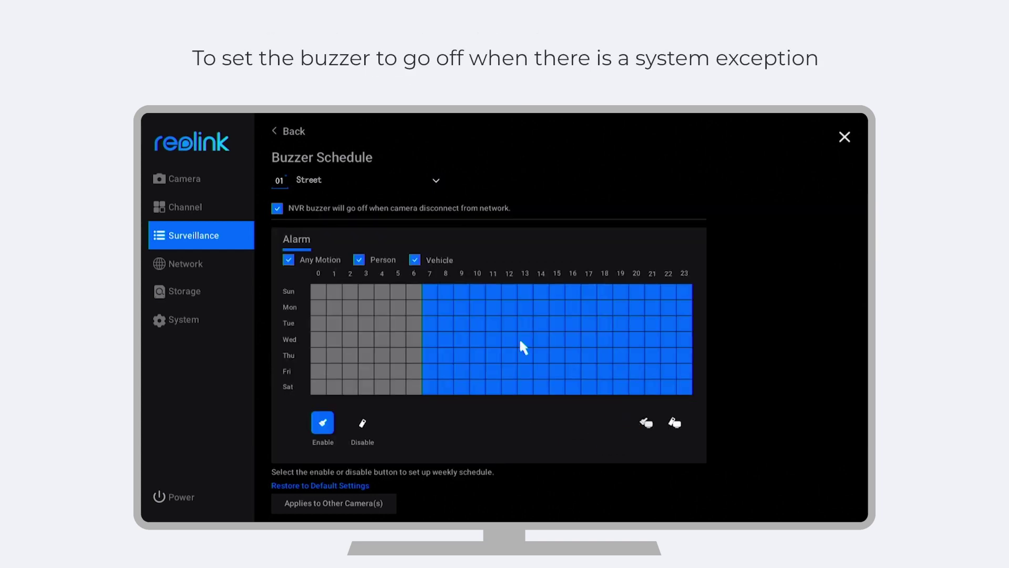
click(292, 132)
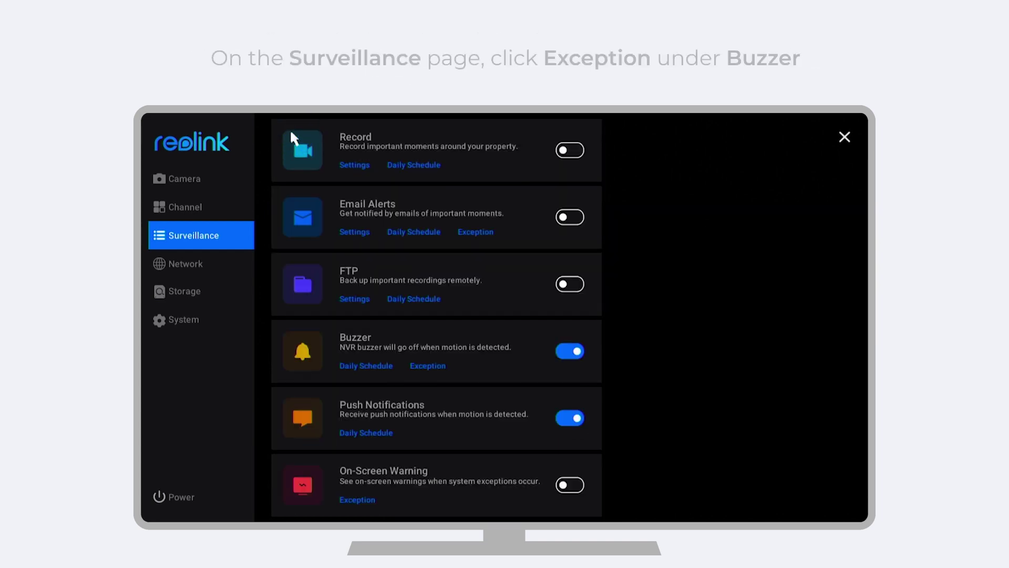
Step: Add HDD Error, Disconnected Network and IP Conflict as buzzer Exception triggers
click(435, 367)
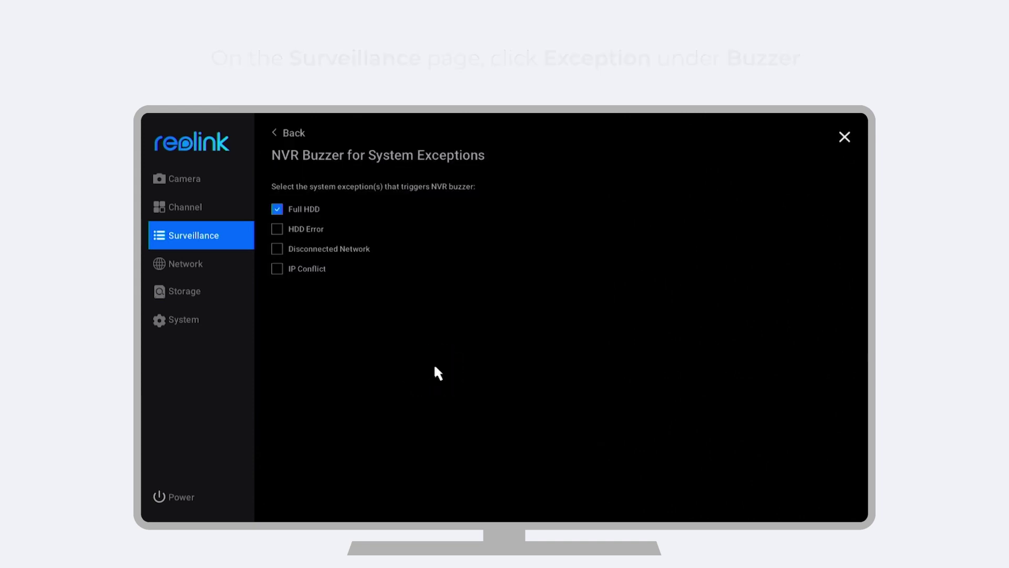
click(277, 229)
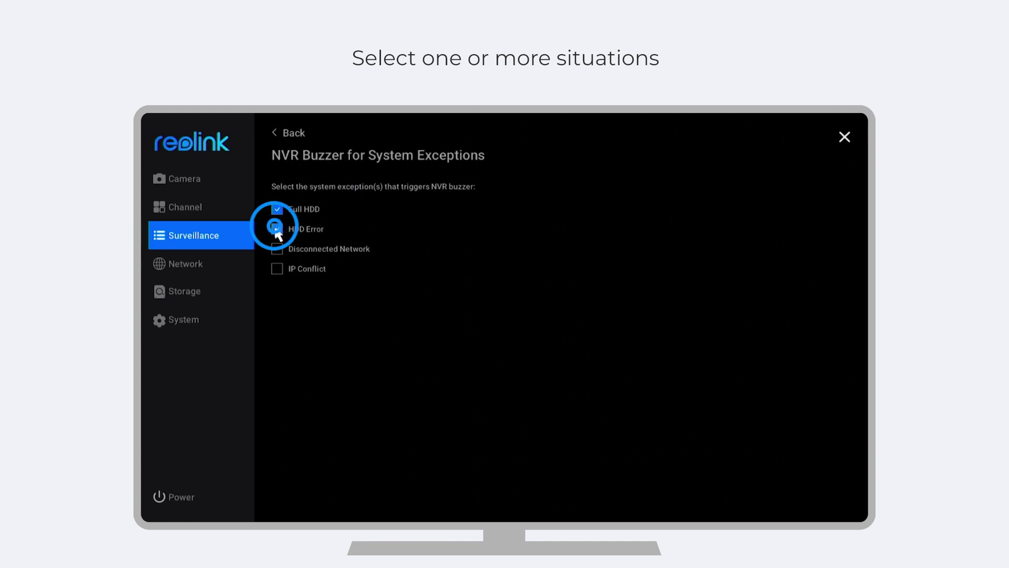
click(278, 249)
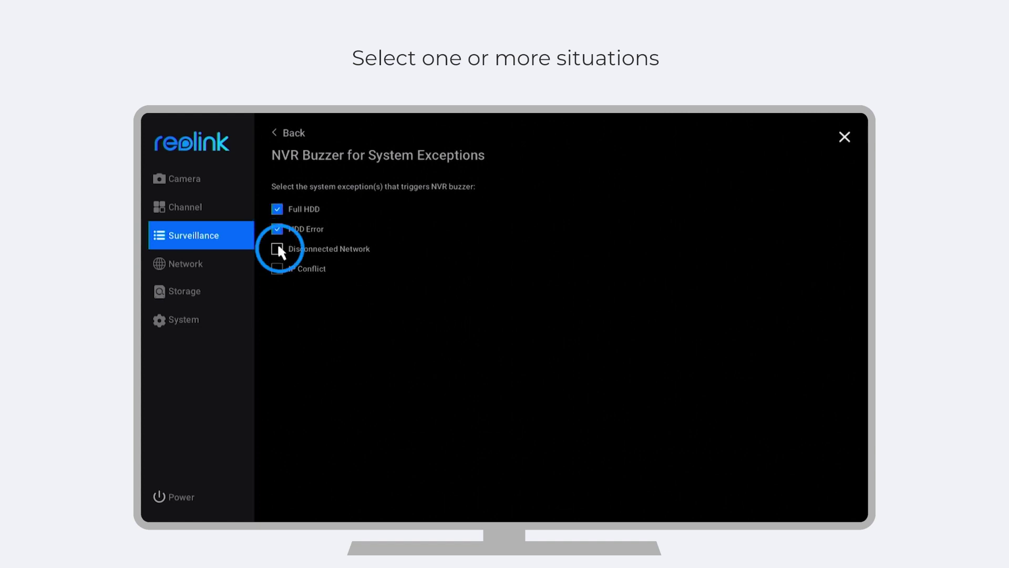
click(277, 268)
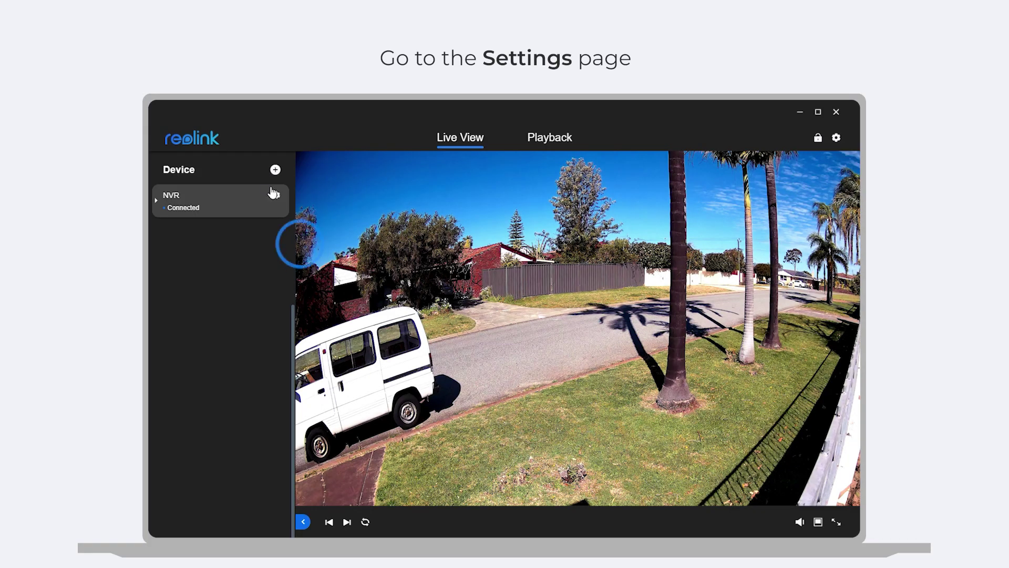
Step: Enable the buzzer on the Surveillance > Buzzer page of the NVR's device settings
click(276, 195)
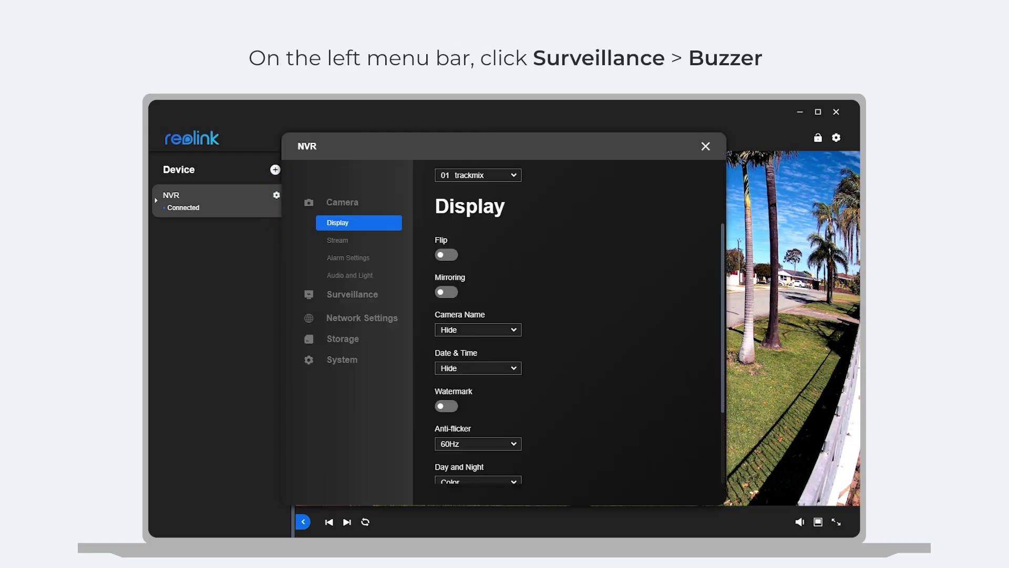
click(352, 297)
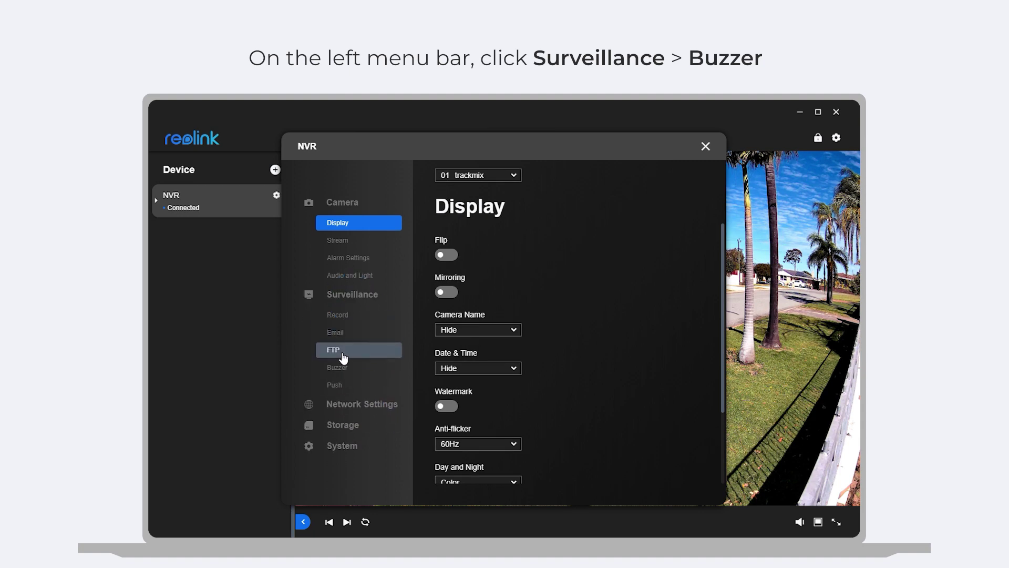
click(338, 367)
click(447, 256)
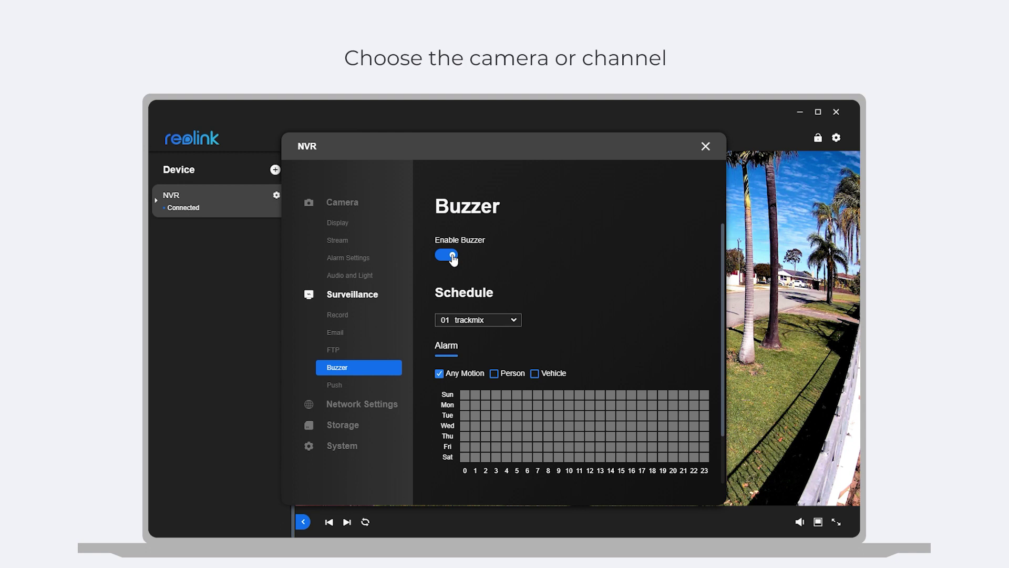
Step: Keep channel 01 trackmix selected and add Person and Vehicle as buzzer triggers
click(479, 321)
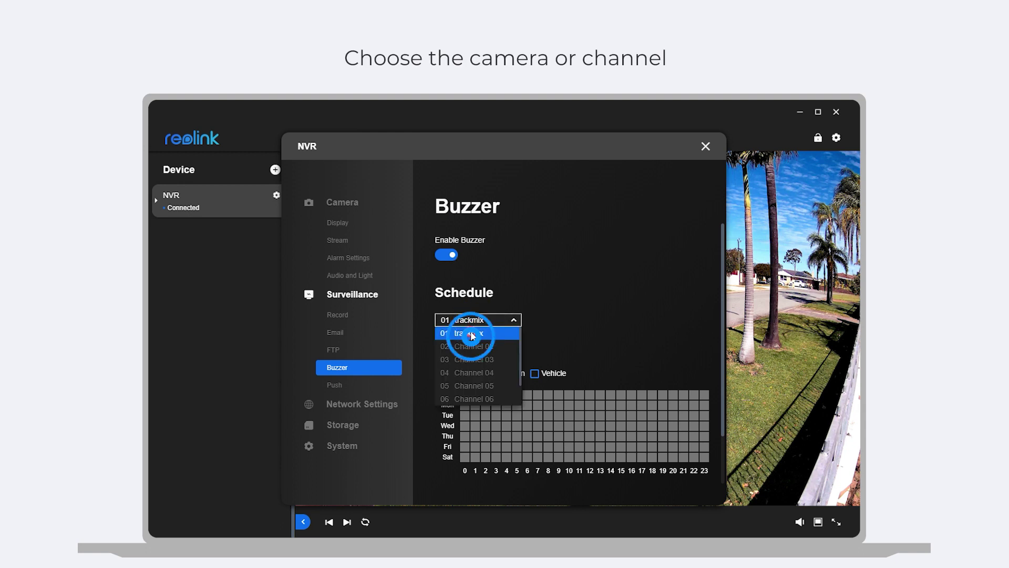
click(471, 333)
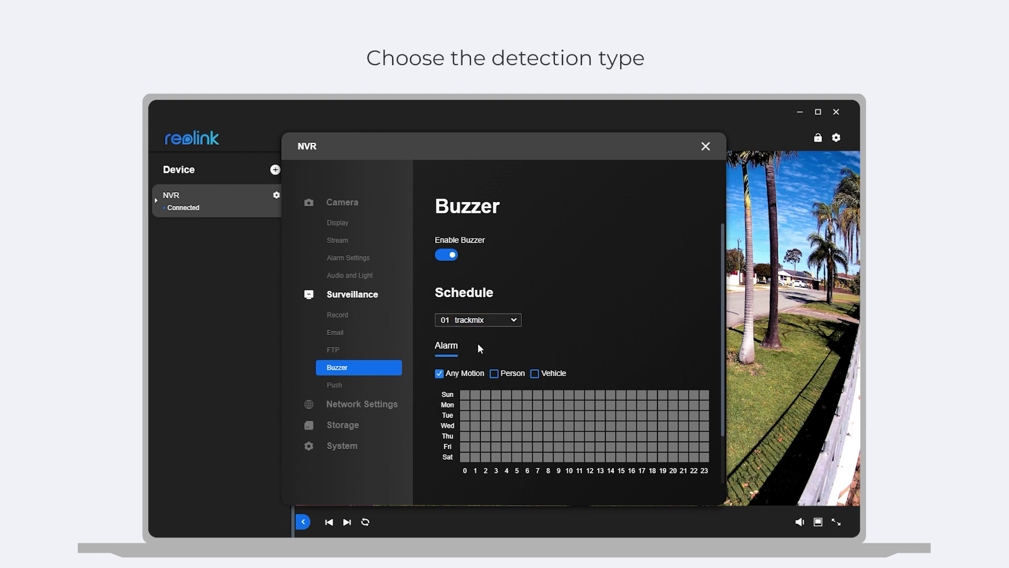
click(494, 373)
click(534, 374)
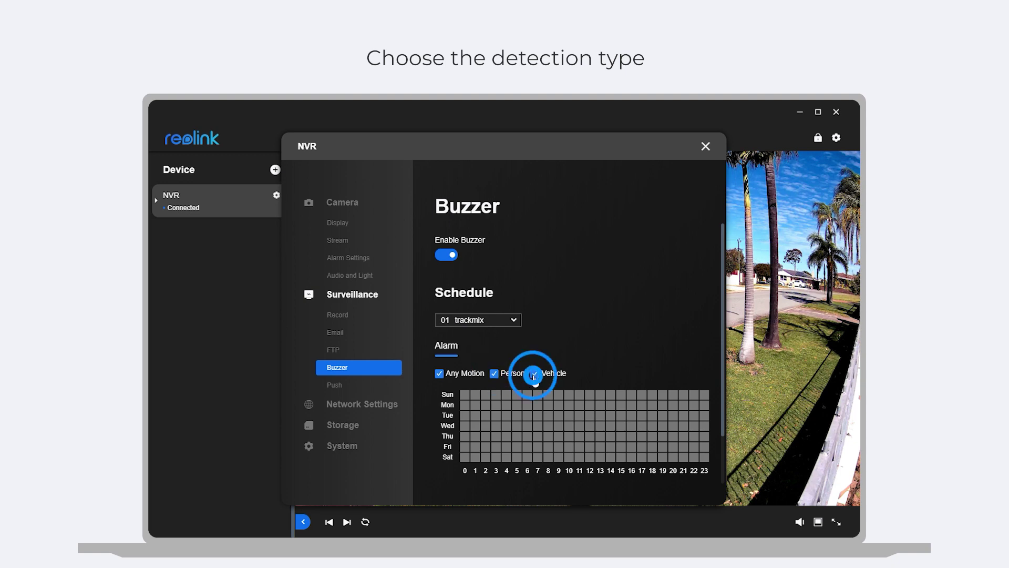
scroll(485, 400, down, 1)
drag(504, 336, 698, 413)
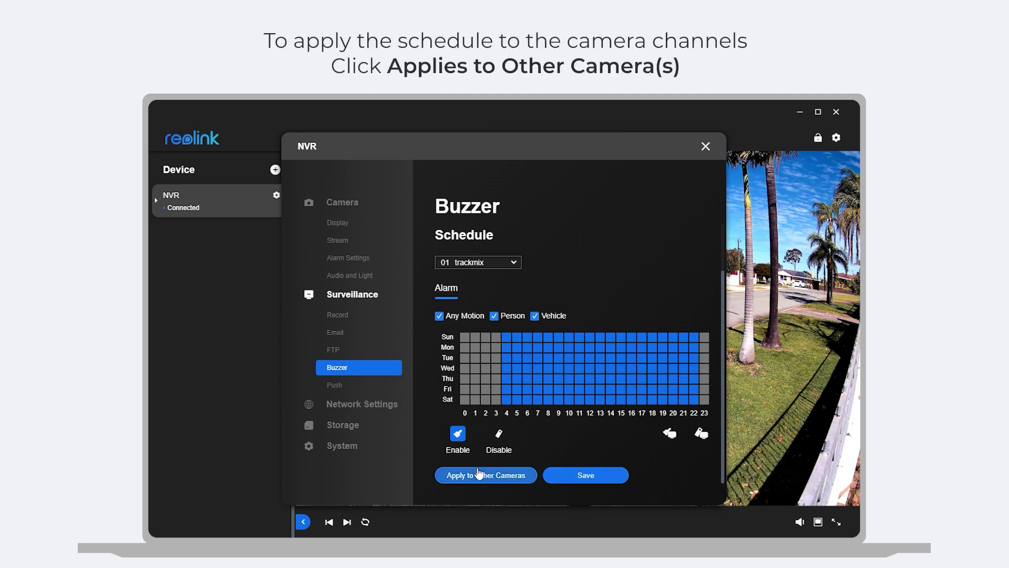
Step: Copy the trackmix buzzer schedule to Channels 02–05 and All, and save
click(489, 474)
click(609, 285)
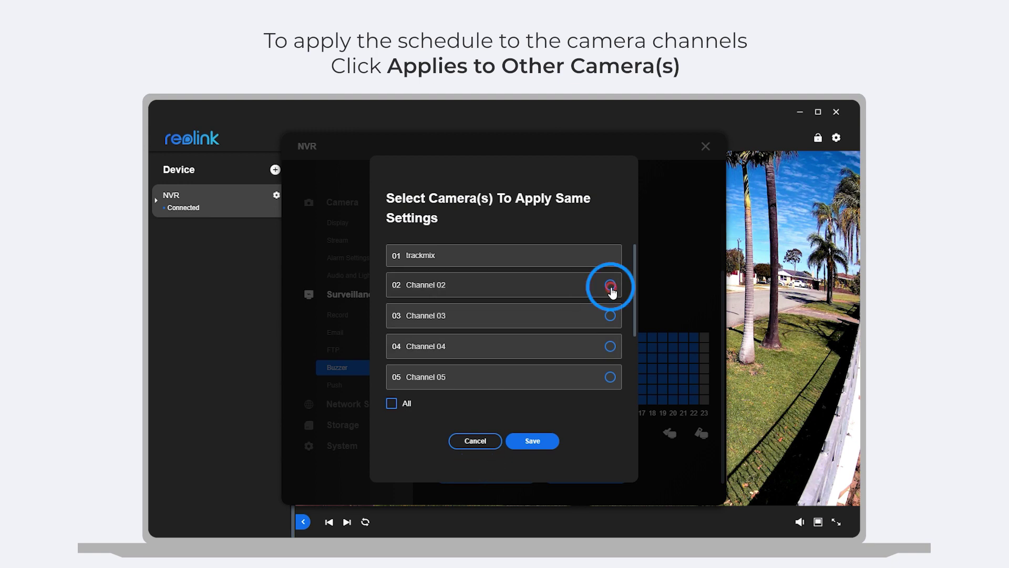
click(609, 315)
click(611, 349)
click(610, 377)
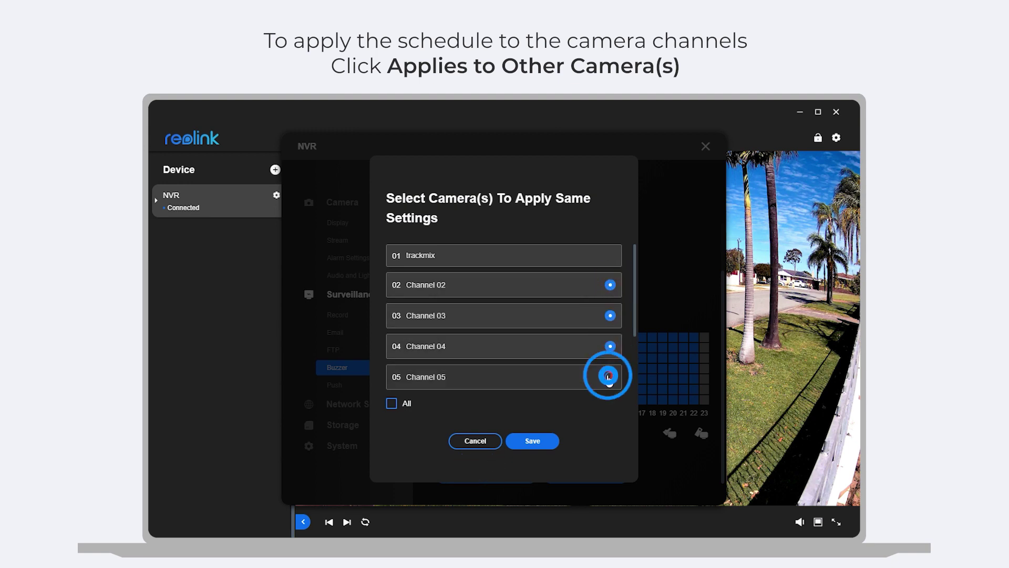
click(392, 403)
click(533, 441)
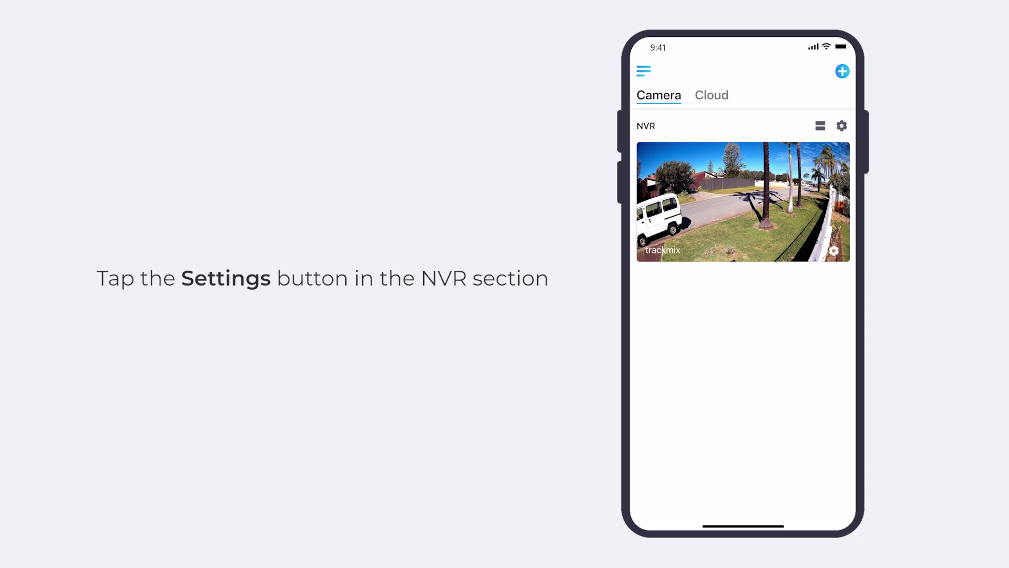
Step: Switch on the NVR buzzer in the app from the trackmix channel's Buzzer settings
click(841, 126)
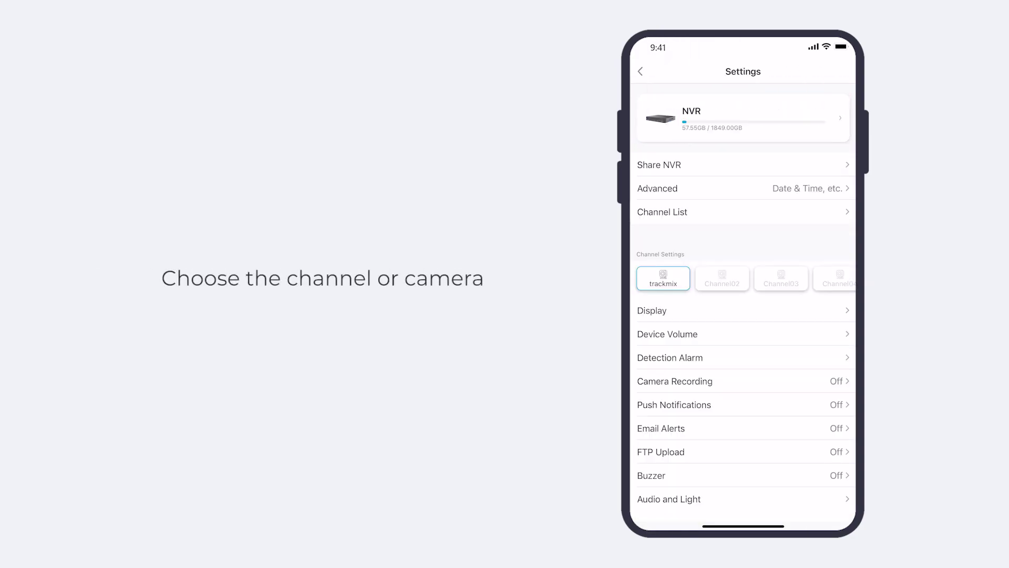
click(663, 278)
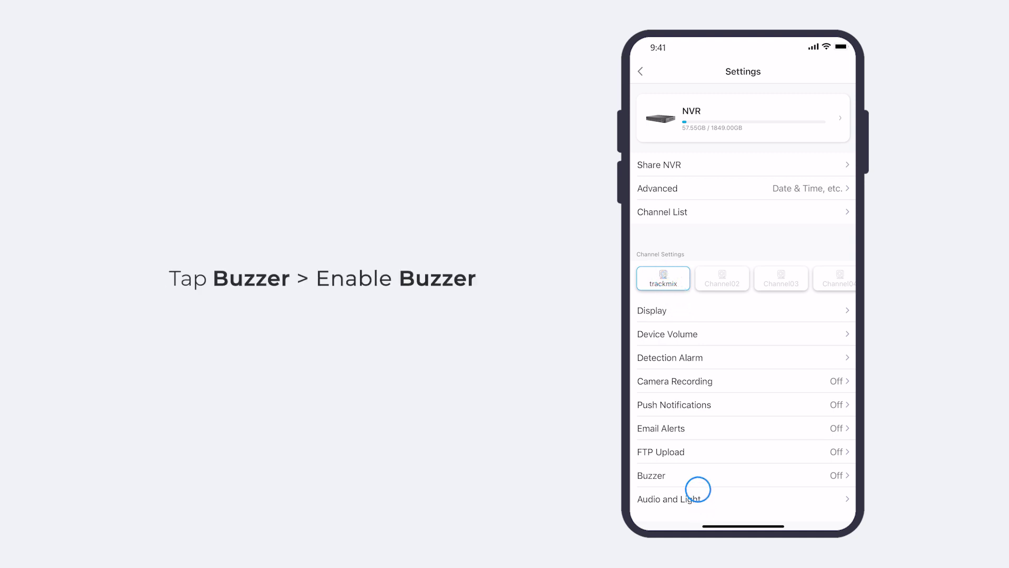
click(690, 474)
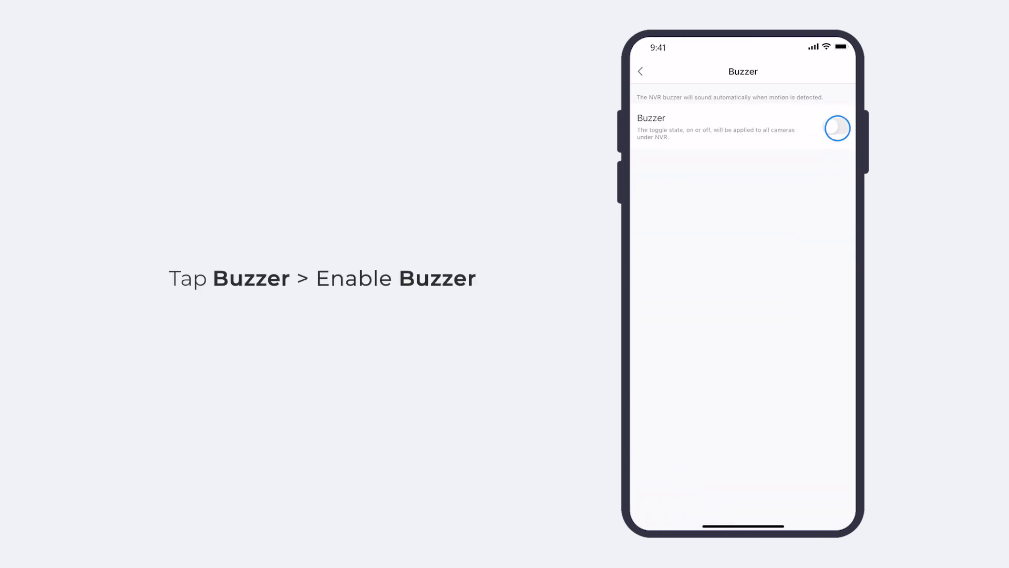
click(836, 127)
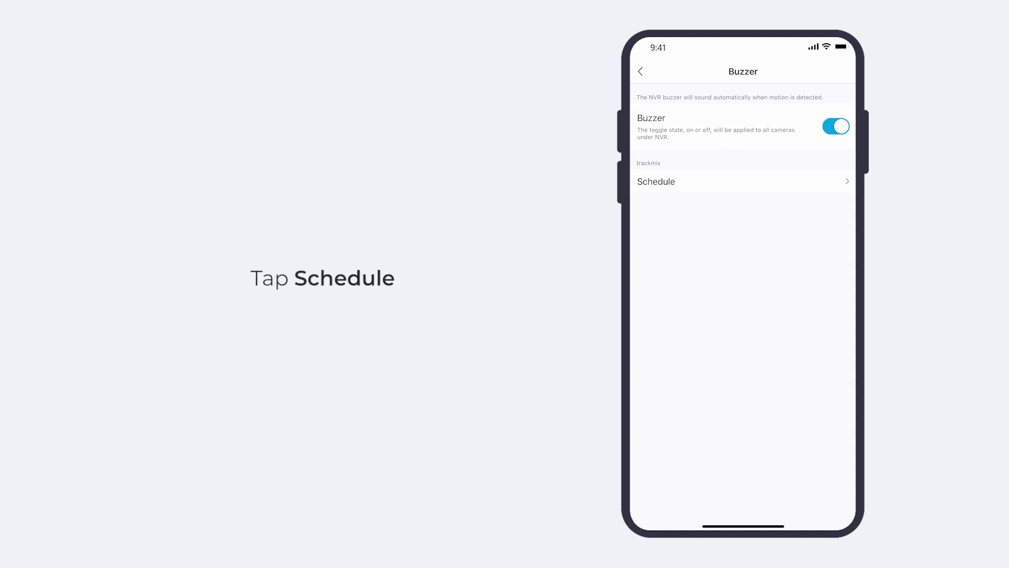
Step: Enable the trackmix buzzer on Sunday from 03:00 to 22:00
click(762, 182)
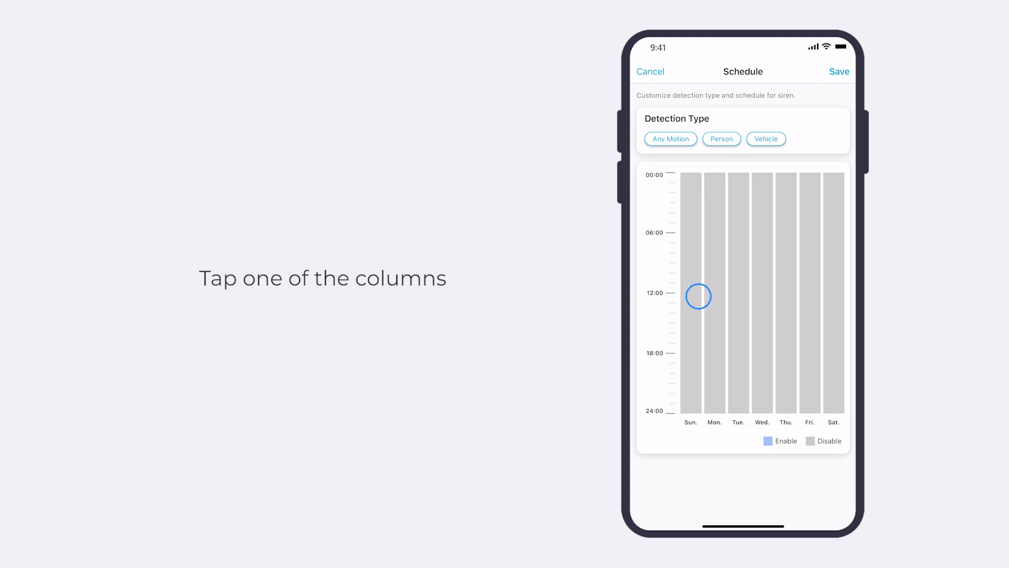
click(698, 296)
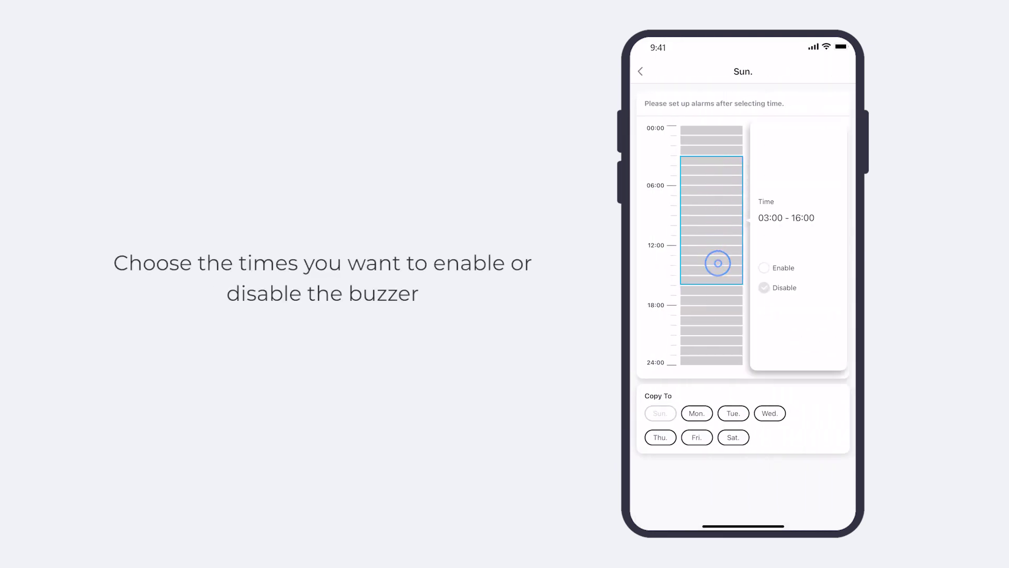
drag(728, 183, 713, 344)
click(764, 268)
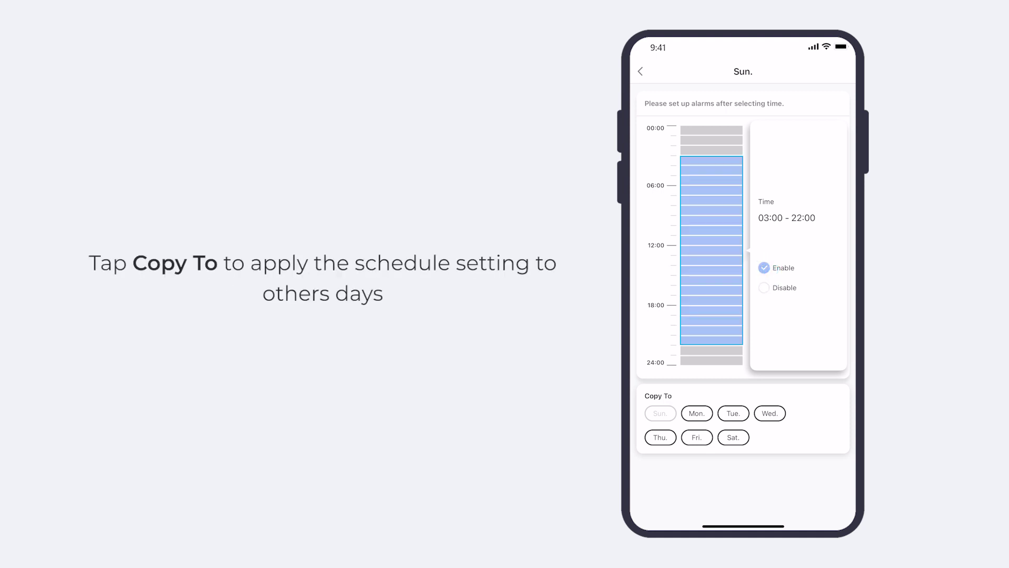
Step: Copy Sunday's buzzer schedule to Monday through Saturday
click(696, 414)
click(733, 414)
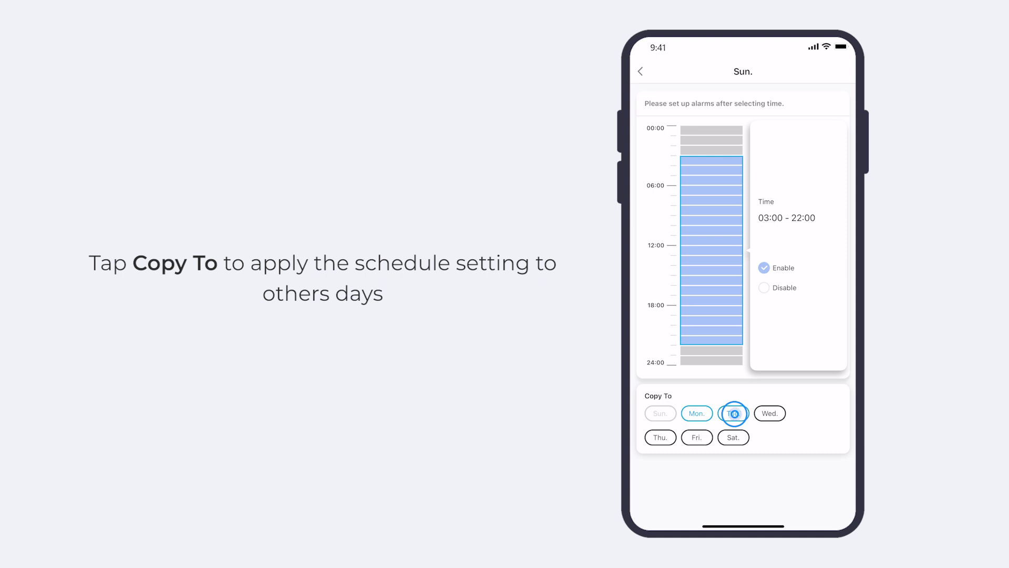
click(770, 413)
click(659, 437)
click(697, 437)
click(733, 438)
Step: Go back three screens to NVR Settings and choose the Channel02 tile
click(643, 69)
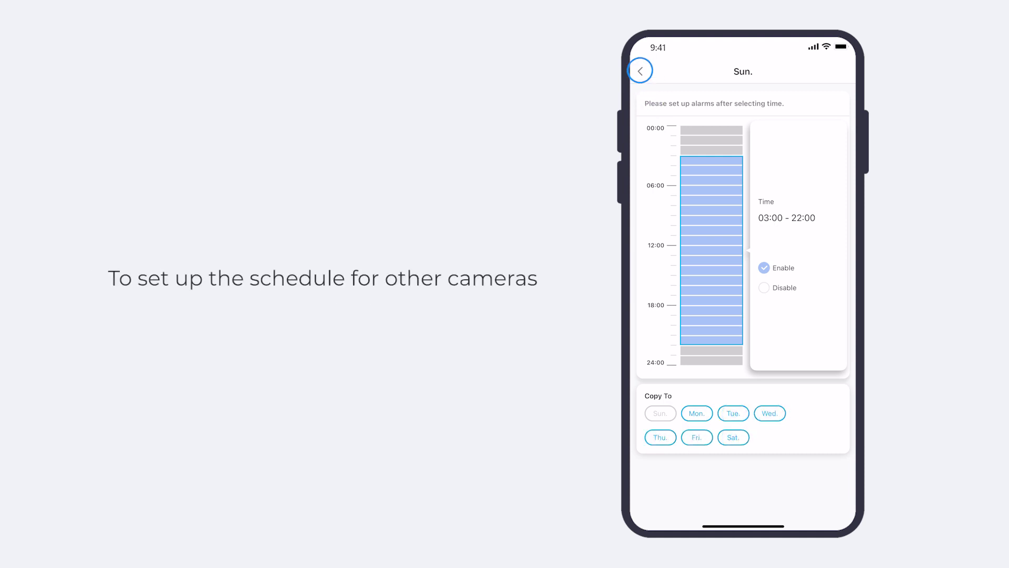
click(643, 70)
click(644, 70)
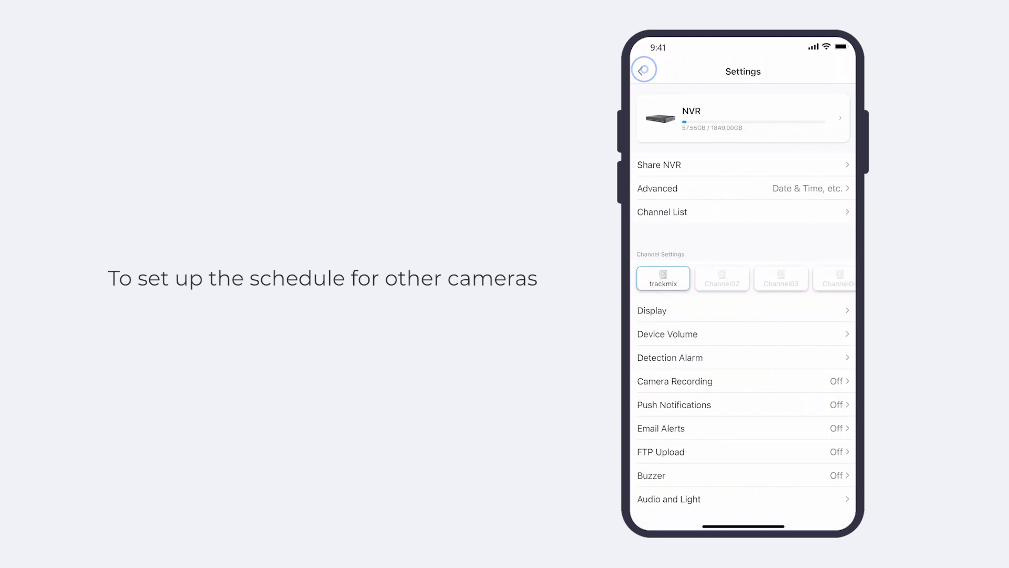
click(722, 280)
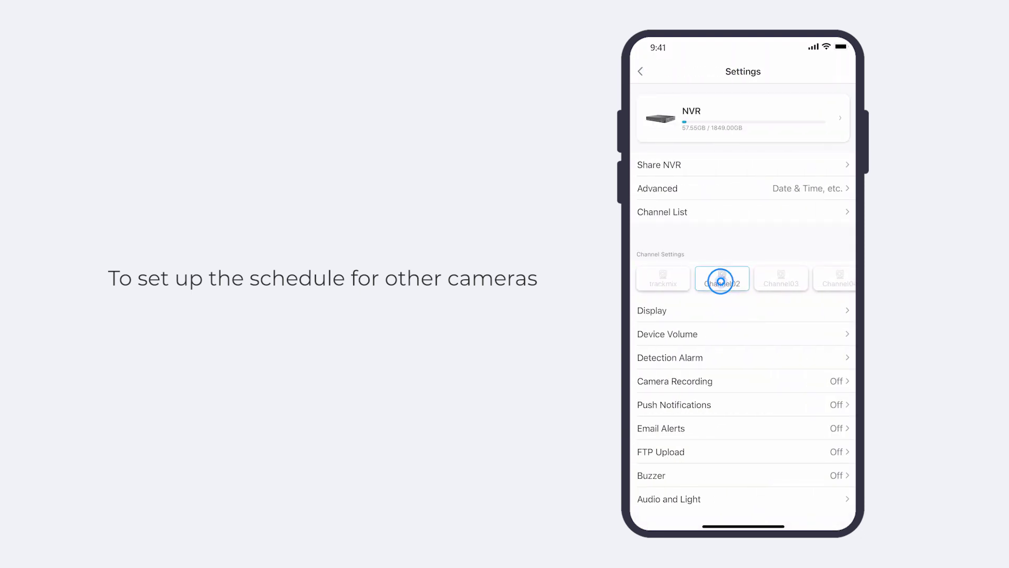